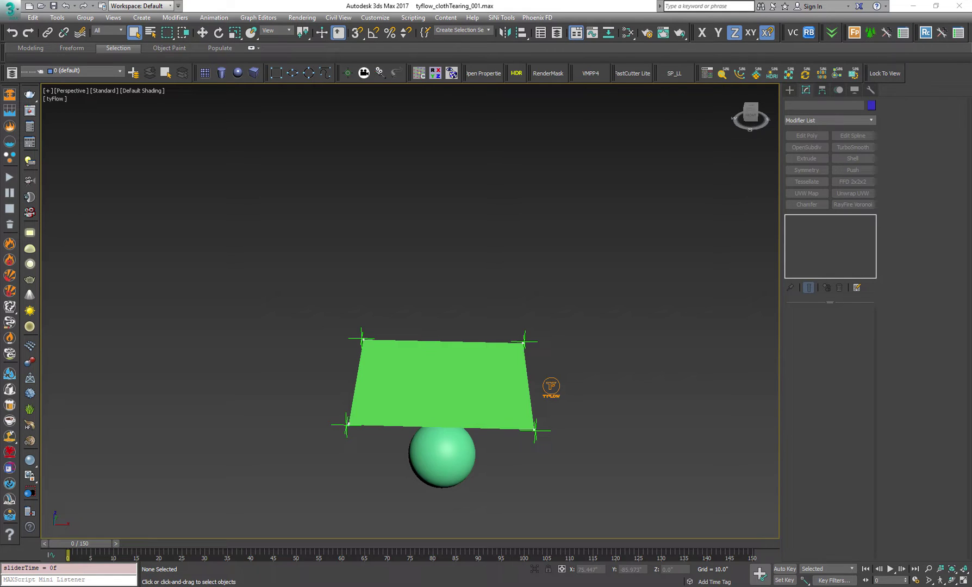
Switch to the tyFlow_scenes_001.zip archive and view the sample scenes in its Cloth folder, leaving the archive window minimized.
key("alt+Tab")
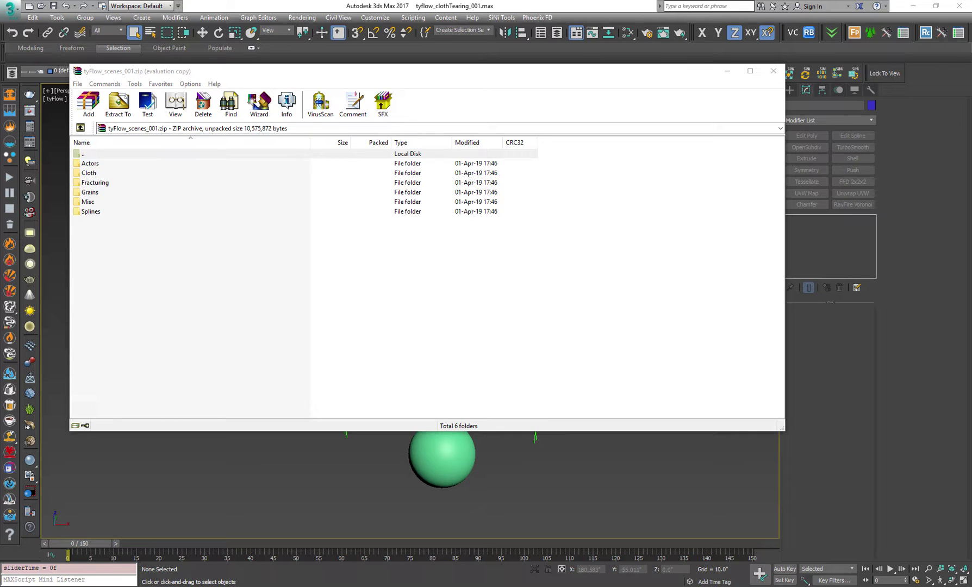
double_click(88, 173)
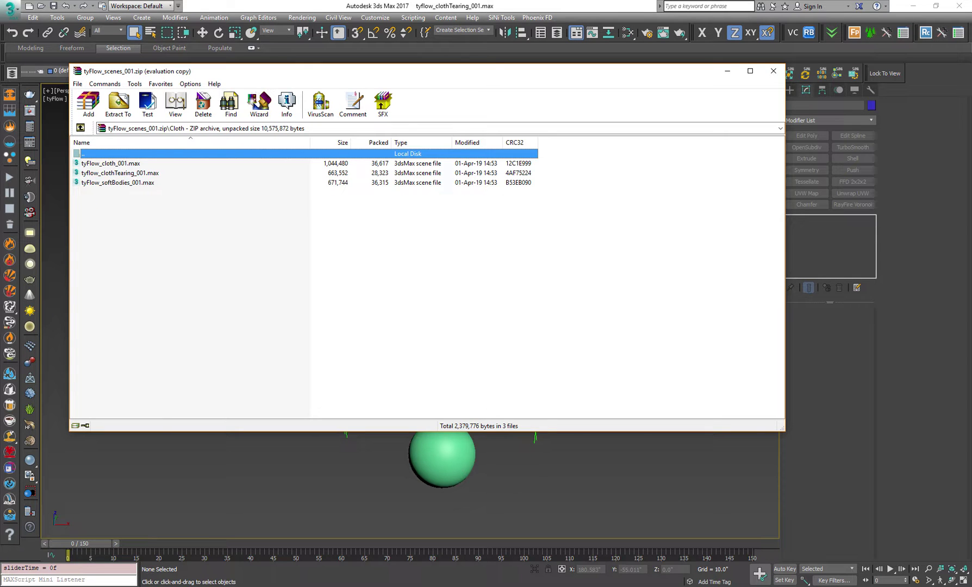
left_click(728, 70)
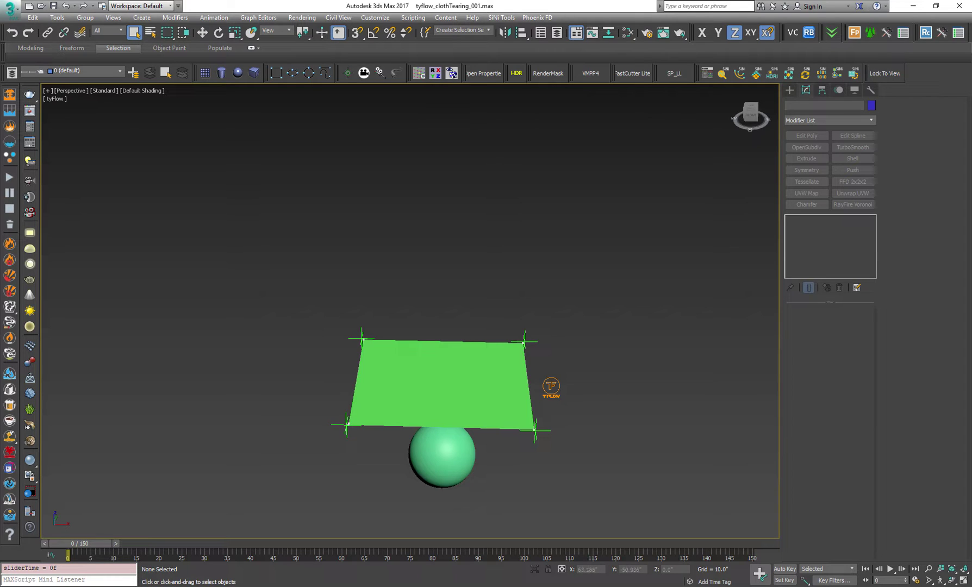
Select the corner point helper Point001 and play the cloth tearing animation from the start.
left_click(535, 430)
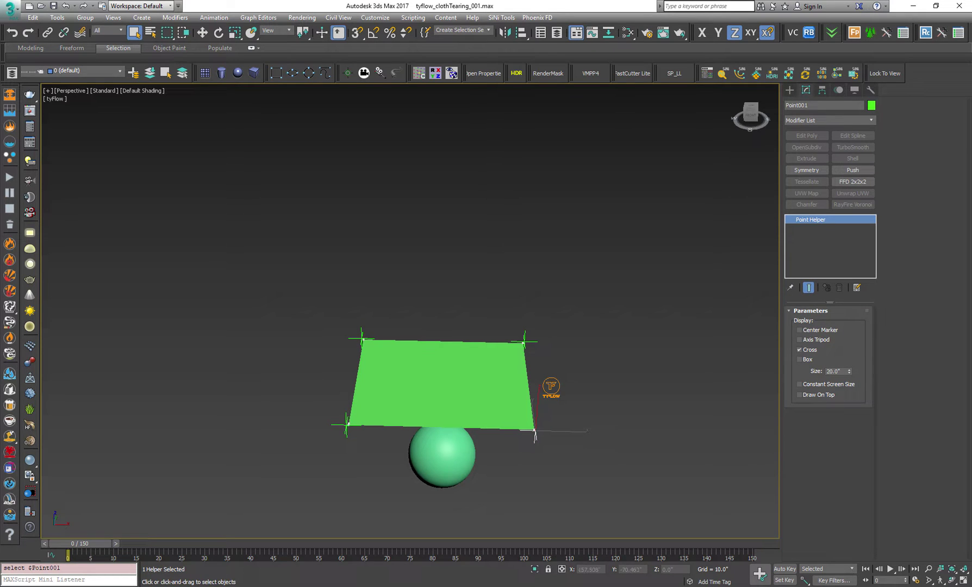
left_click(866, 570)
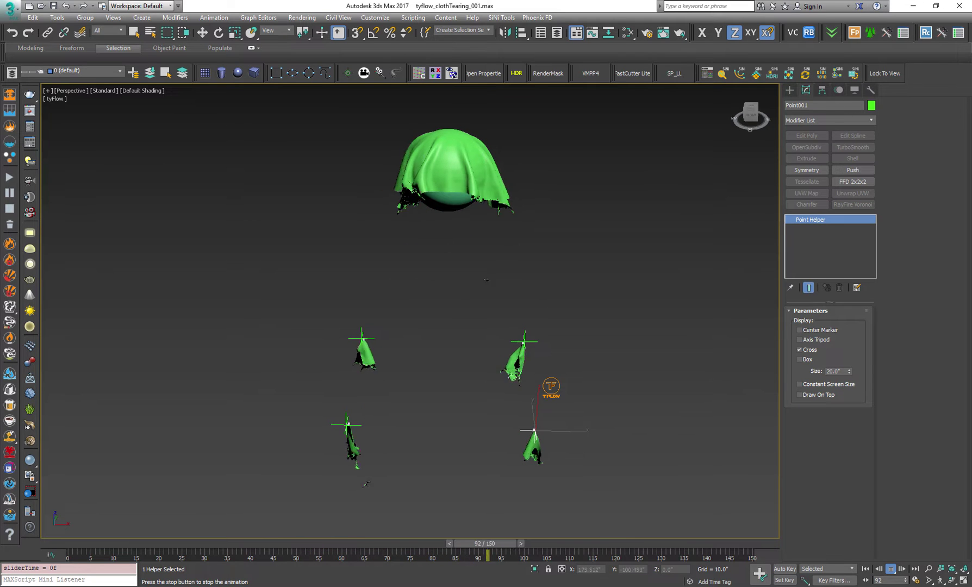
key("/")
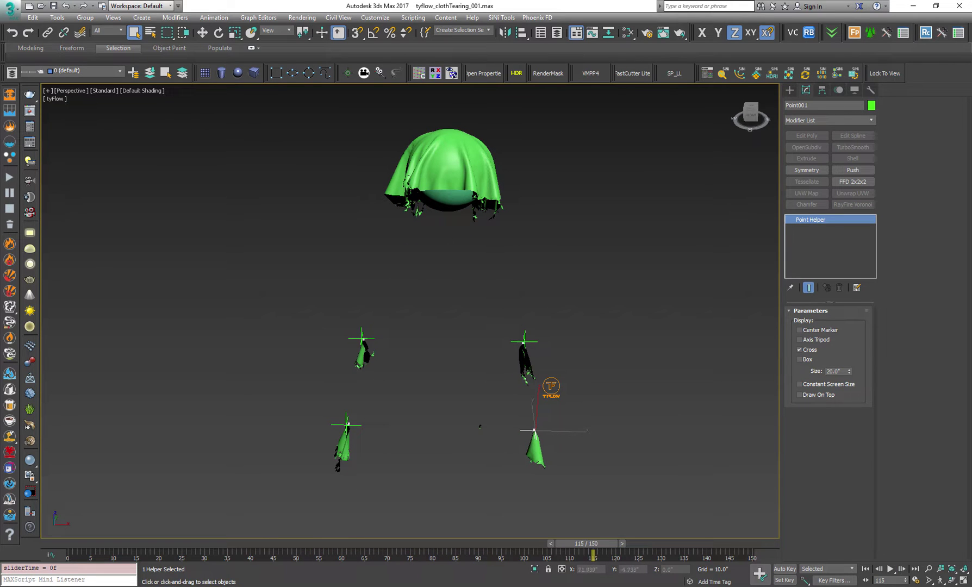
Open the editor of the tyFlow object in the scene and place it over the viewport.
left_click(551, 386)
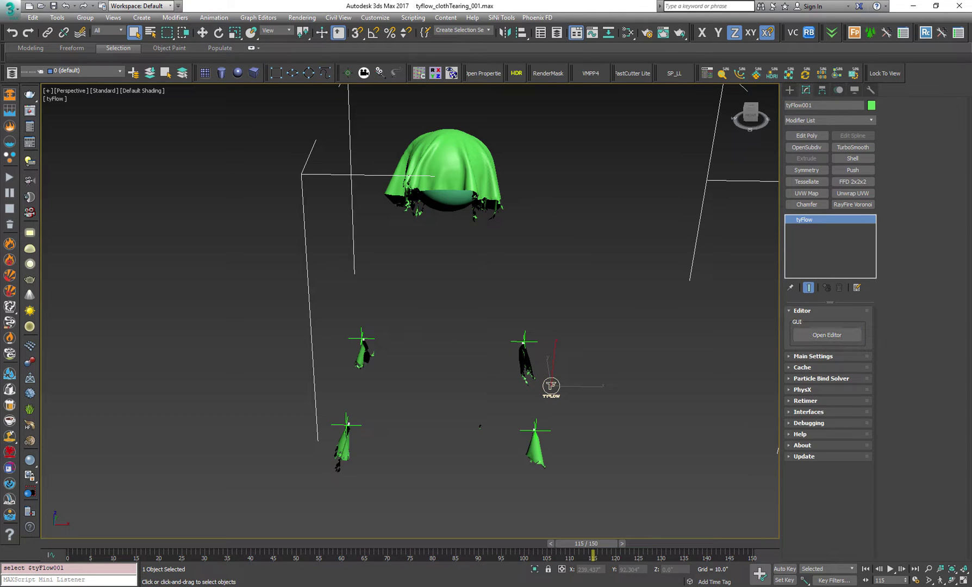
left_click(827, 335)
left_click_drag(712, 111, 418, 123)
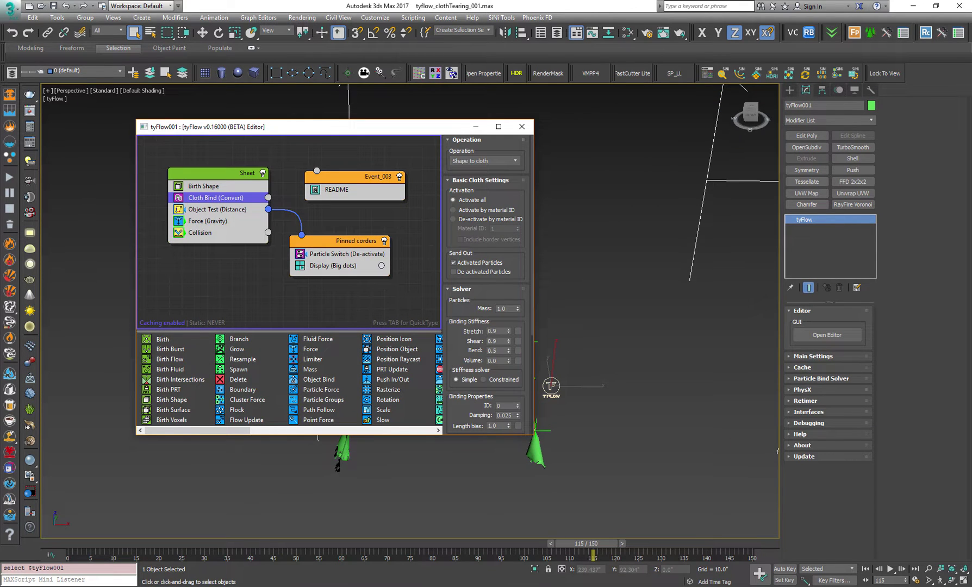
Read the README notes and review the Cloth Bind, Object Test and Force operators of the Sheet event.
left_click(337, 189)
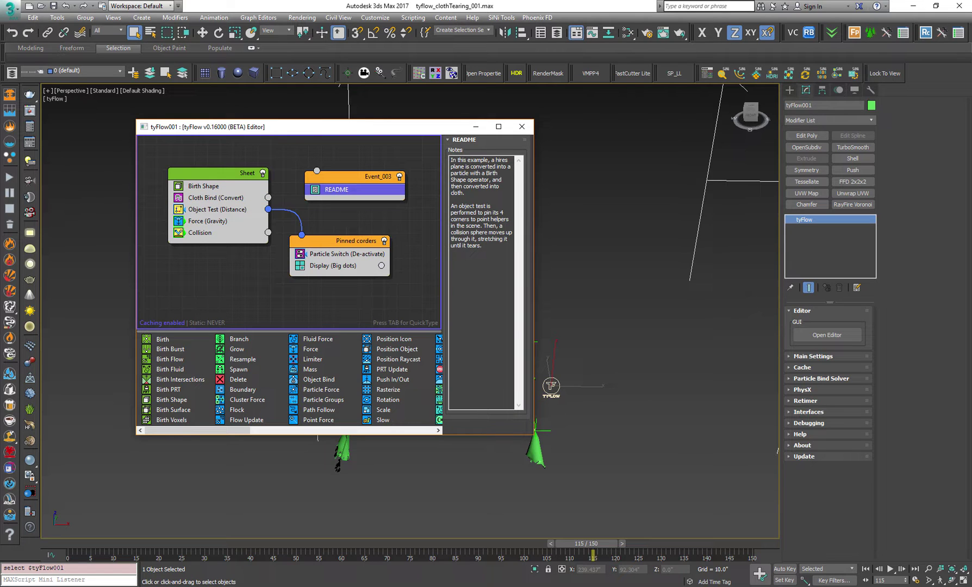
left_click_drag(490, 258, 451, 160)
left_click(483, 246)
left_click(216, 197)
left_click(216, 210)
left_click(211, 221)
Hide the selection brackets and play the animation with the tyFlow editor moved clear of the cloth.
left_click_drag(234, 126, 95, 147)
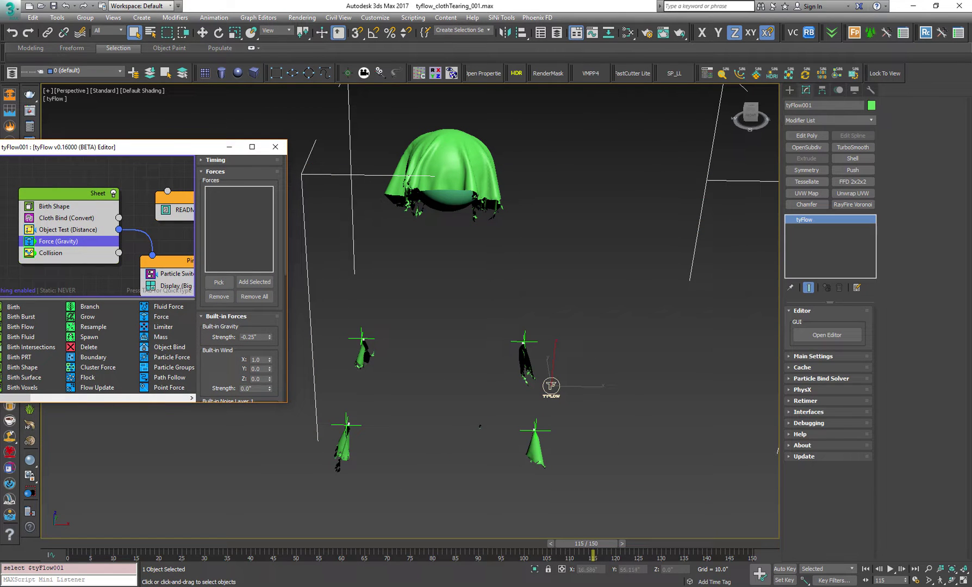
middle_click_drag(544, 305, 542, 301)
key("j")
key("slash")
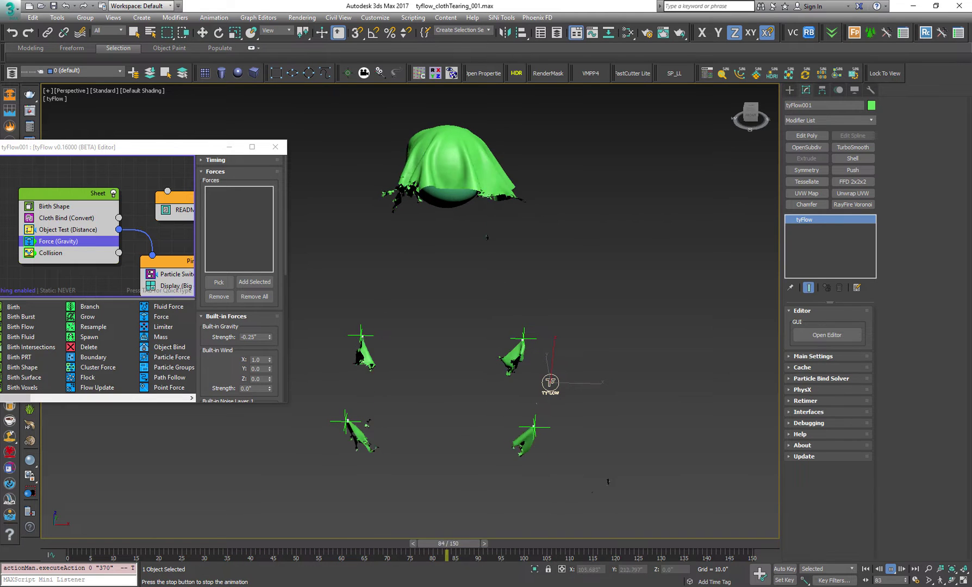
Expand the Tearing settings of the Cloth Bind operator in the Sheet event.
middle_click_drag(137, 218, 123, 208)
left_click(53, 208)
scroll(240, 283, "down", 1)
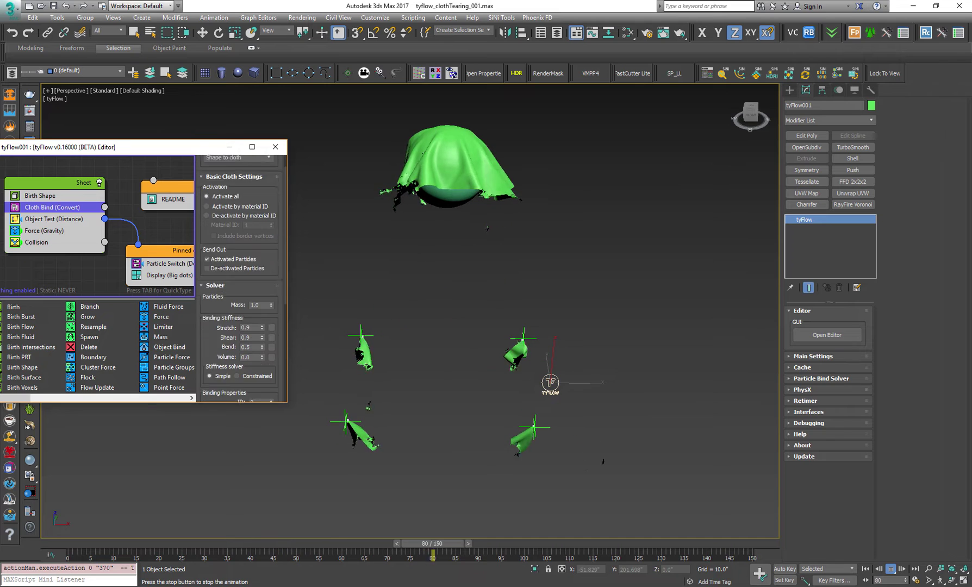
scroll(239, 272, "down", 6)
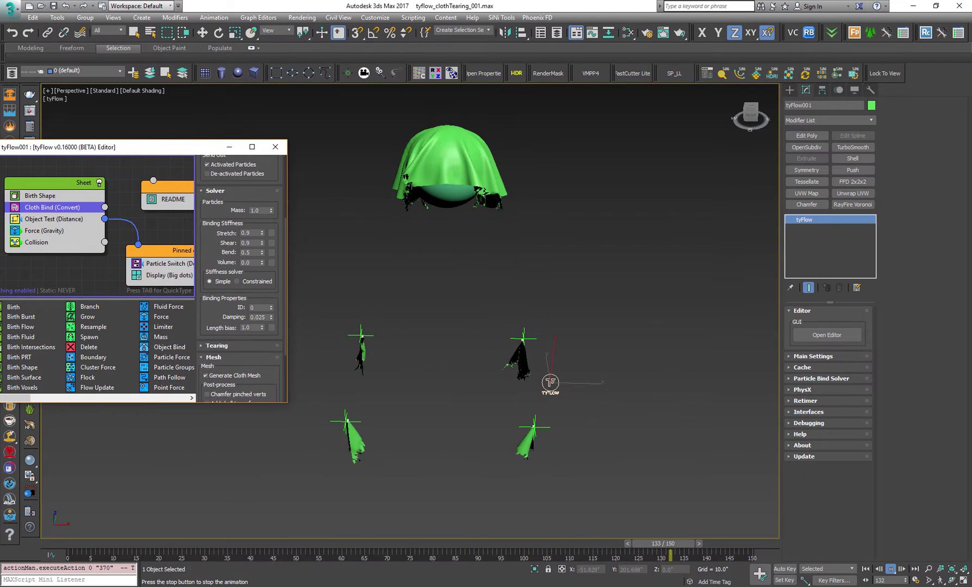
scroll(239, 278, "down", 2)
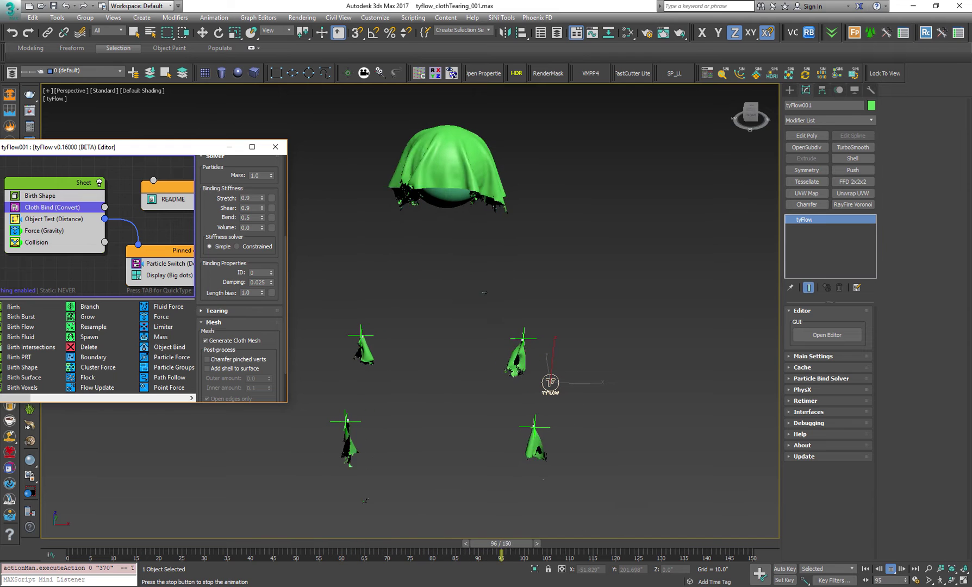
left_click(218, 311)
scroll(239, 304, "up", 2)
scroll(239, 277, "up", 3)
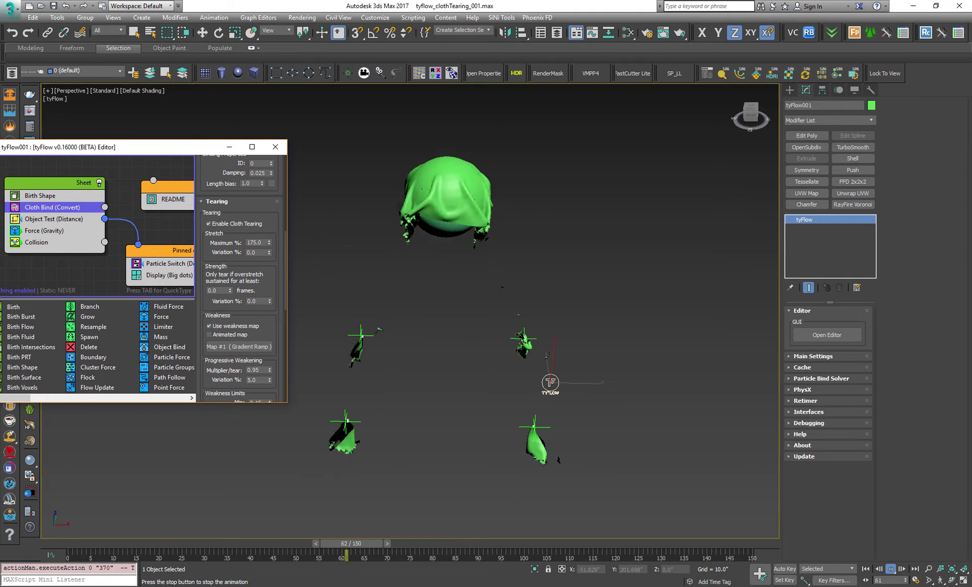
Set the cloth tearing's maximum stretch to 100% and return the timeline to the first frame.
double_click(254, 243)
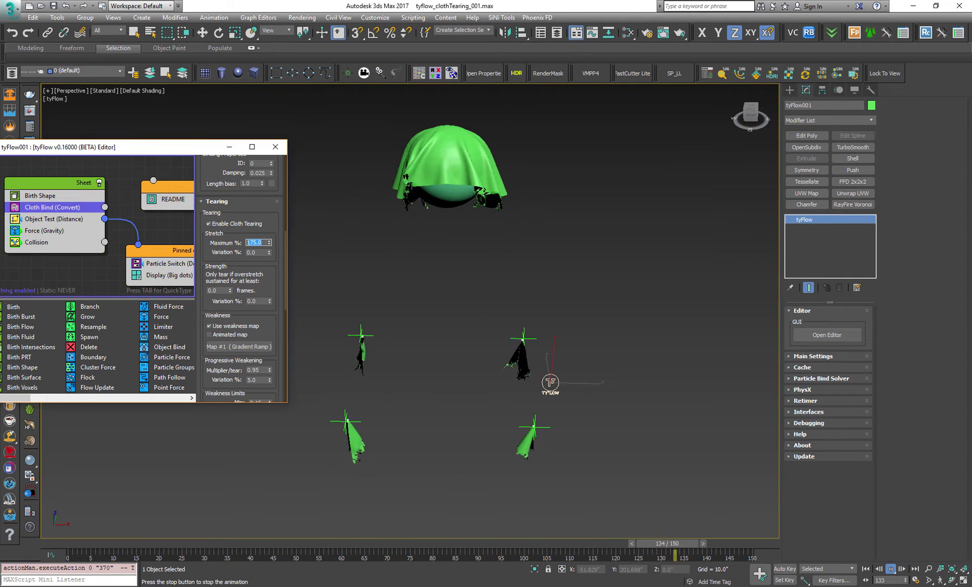
type("100")
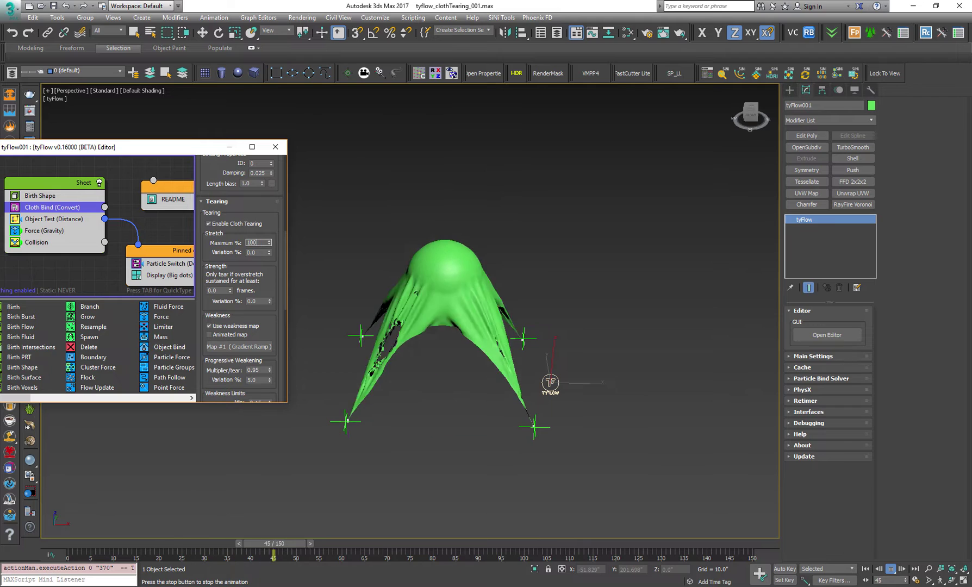
key("Return")
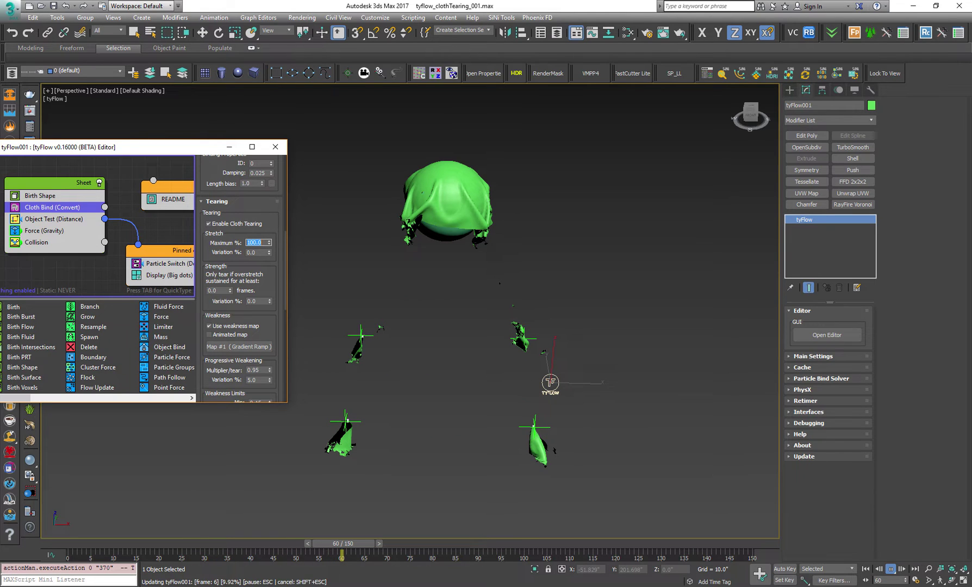
key("Escape")
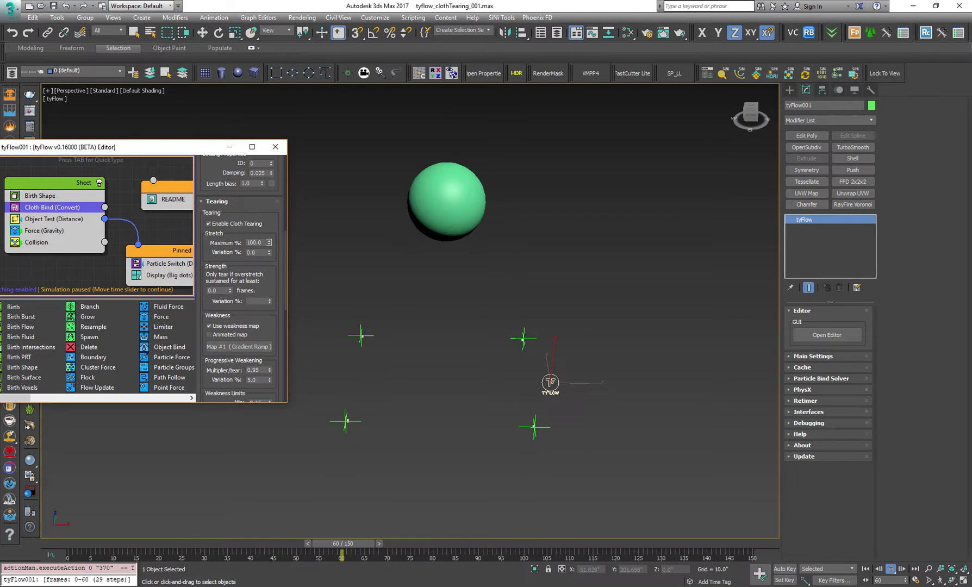
key("Home")
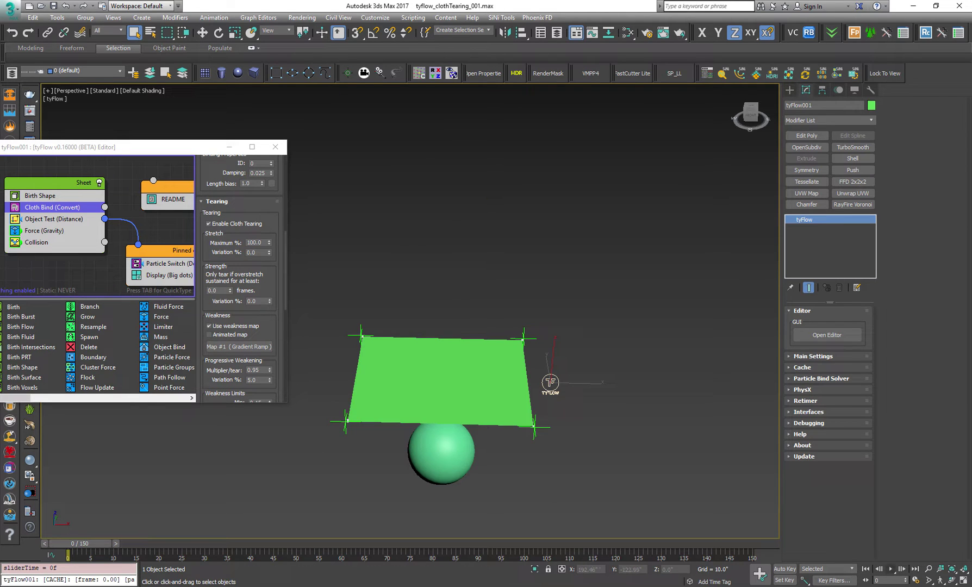
Play the cloth simulation to about frame 50 to examine the tearing, and rewind it to frame 0.
left_click(891, 568)
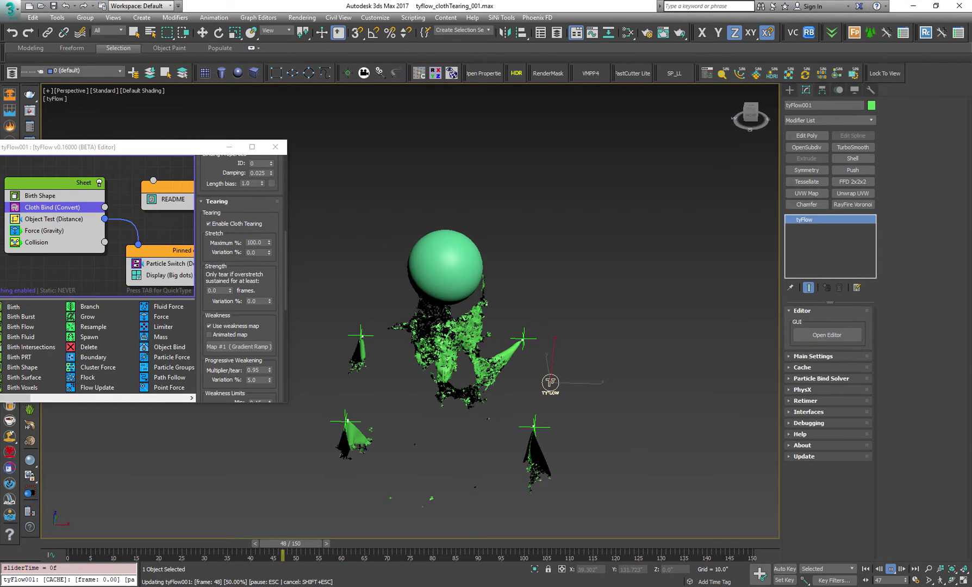
key("Escape")
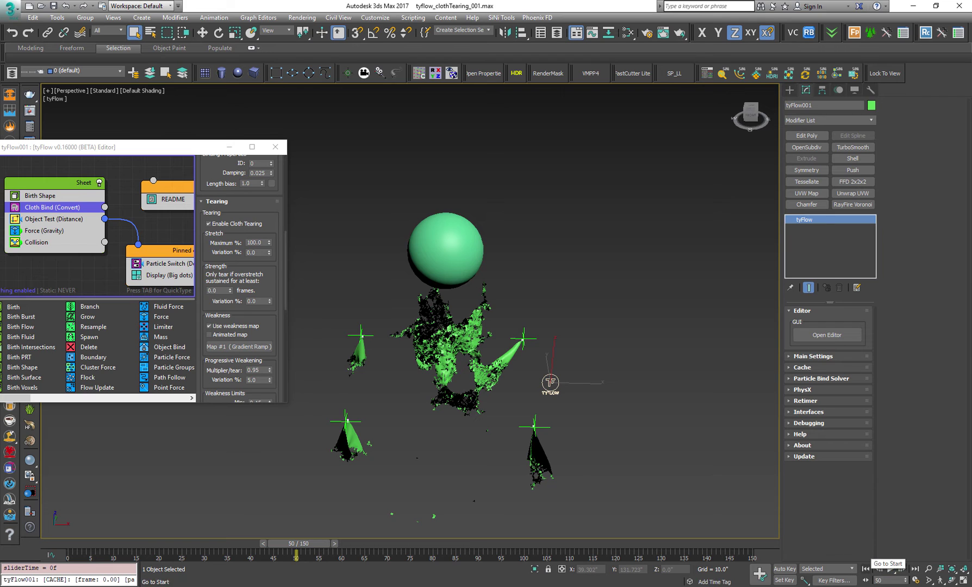
left_click(866, 569)
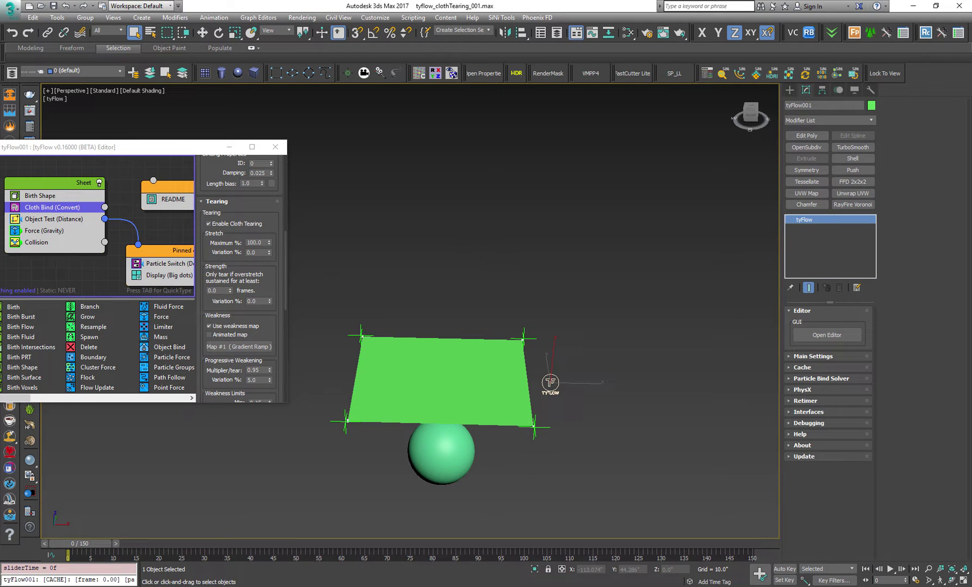
Set the cloth tearing's maximum stretch to 150% and simulate the cloth from the first frame.
double_click(254, 243)
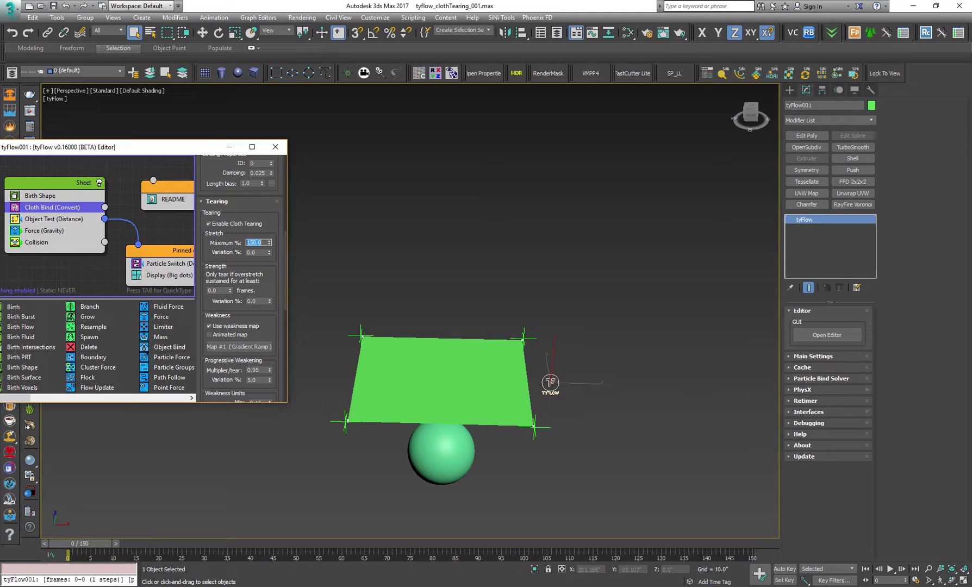
left_click(890, 569)
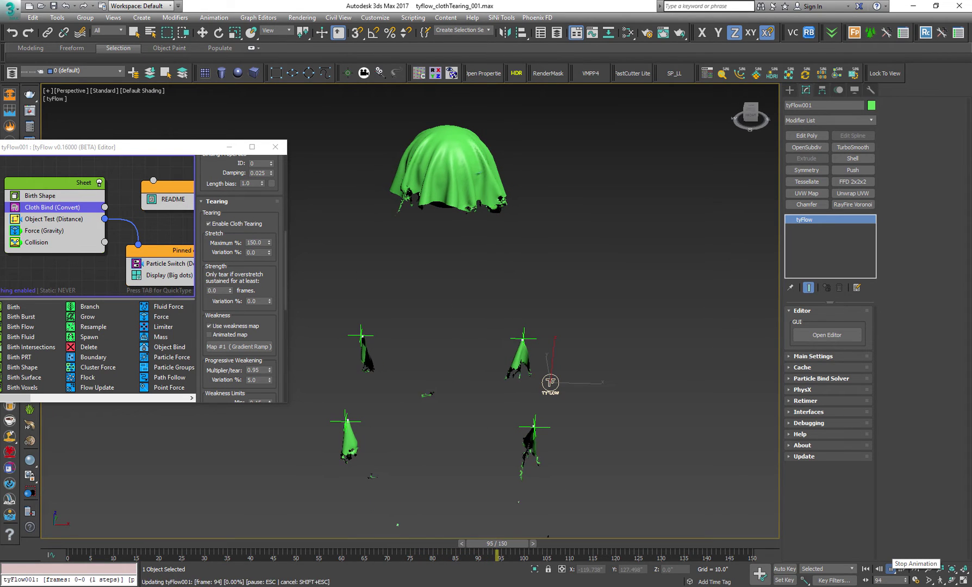
left_click(890, 569)
Set the cloth tearing's maximum stretch to 200% from frame 0 and replay the resulting simulation.
left_click(865, 569)
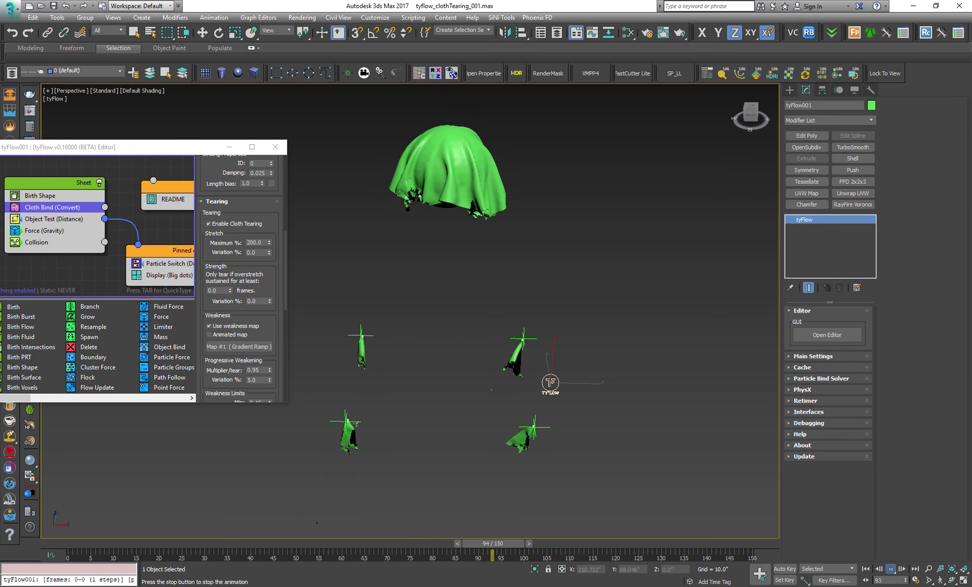
left_click(866, 569)
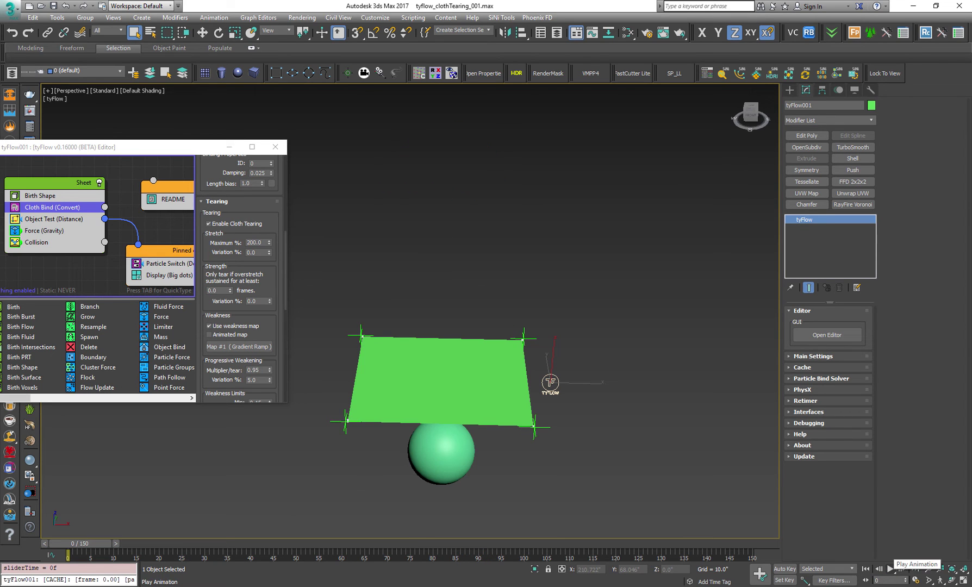
left_click(890, 569)
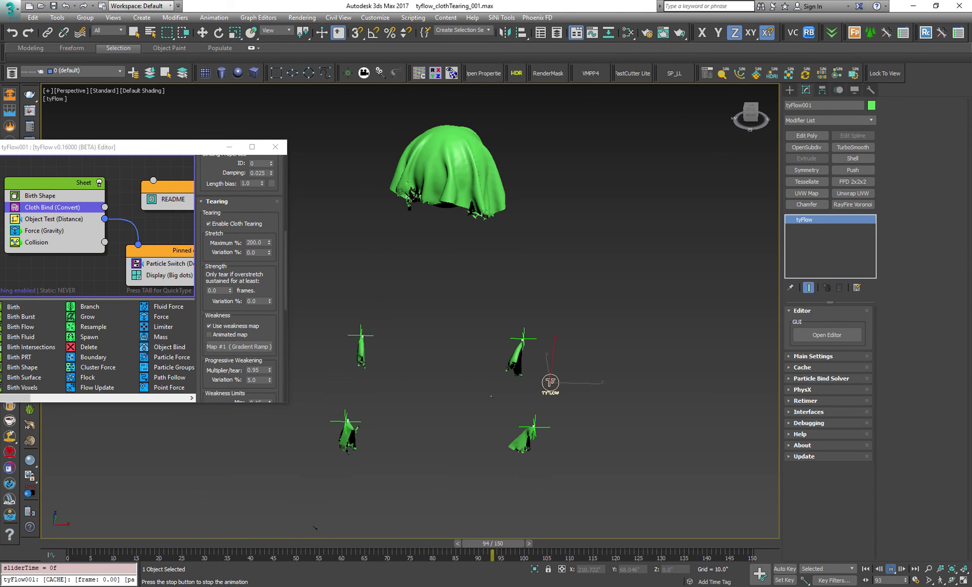
key("slash")
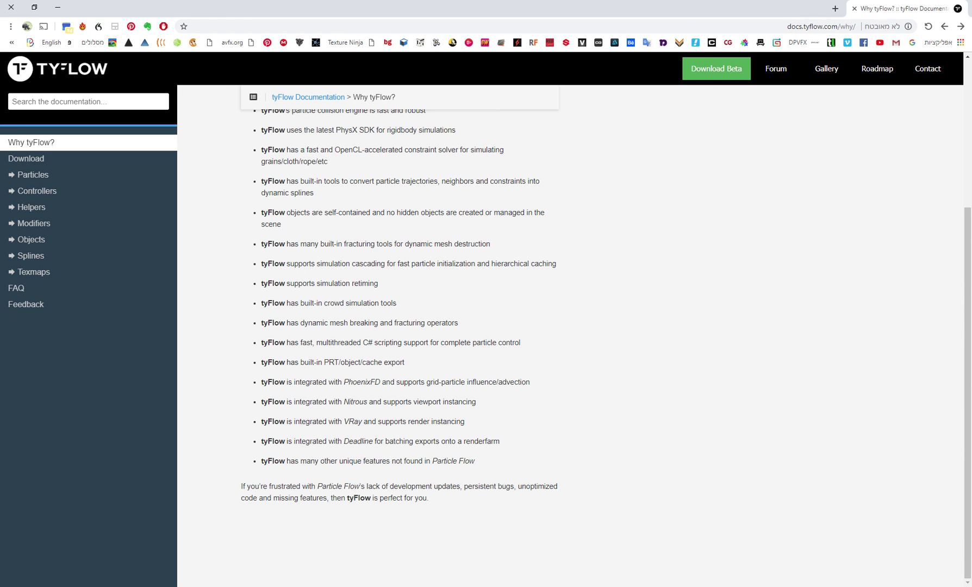
Switch to the browser and review the "Why tyFlow?" documentation page's key differences from Particle Flow.
scroll(399, 343, "up", 4)
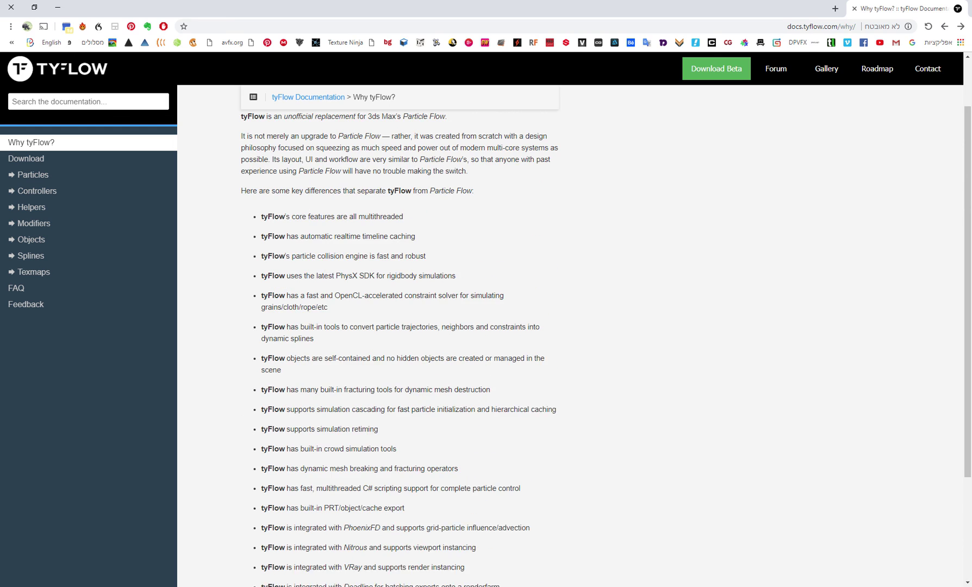